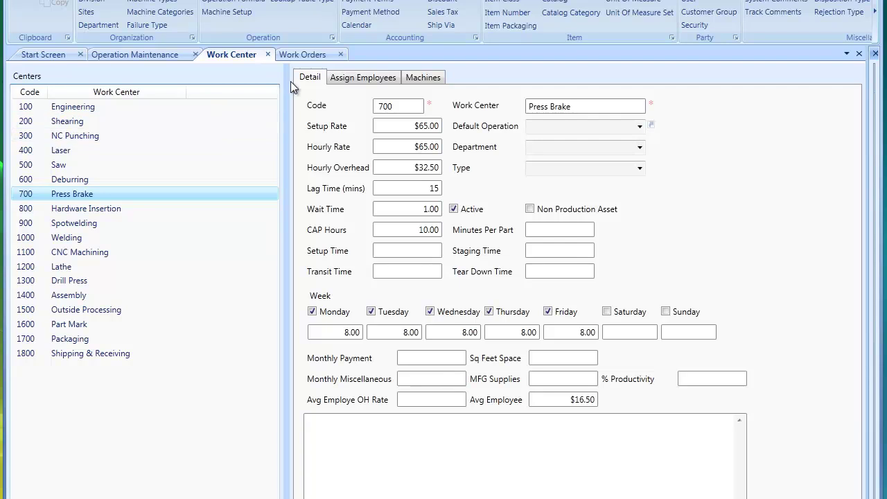
Open Work Orders and browse the Laser, Assembly, Outside Processing, Shipping & Receiving and Engineering labor operations.
click(302, 53)
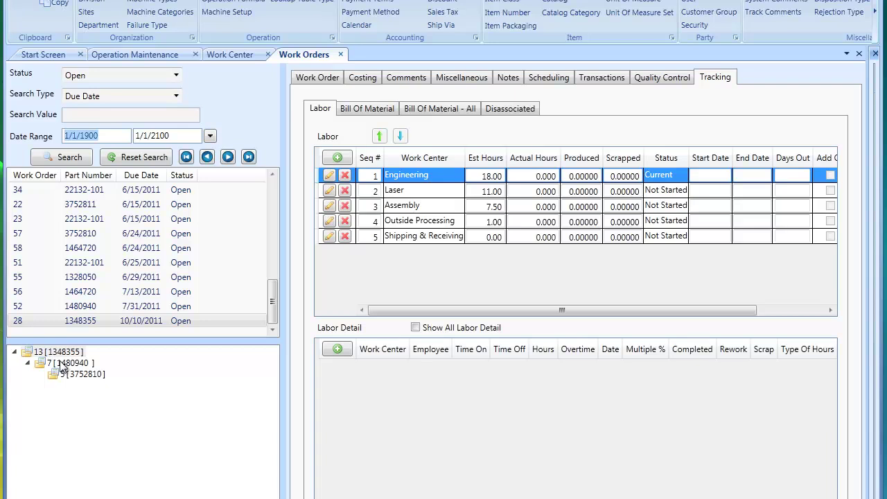
click(414, 191)
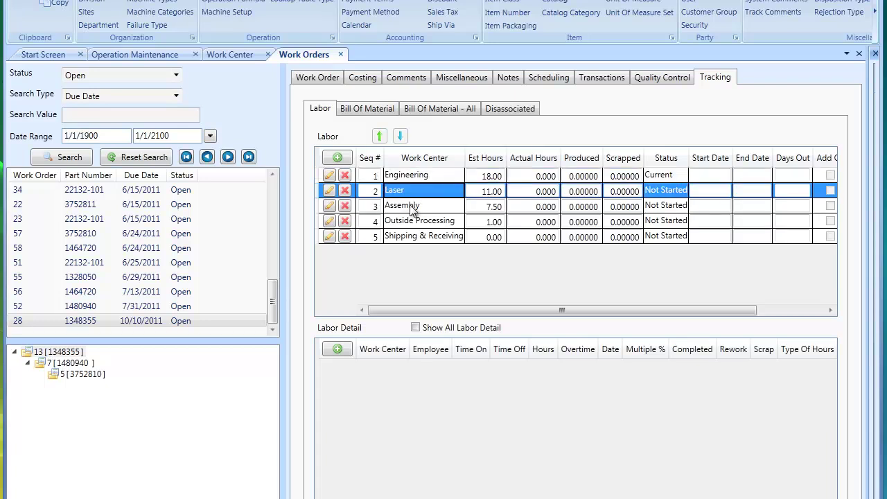
click(414, 206)
click(413, 221)
click(412, 237)
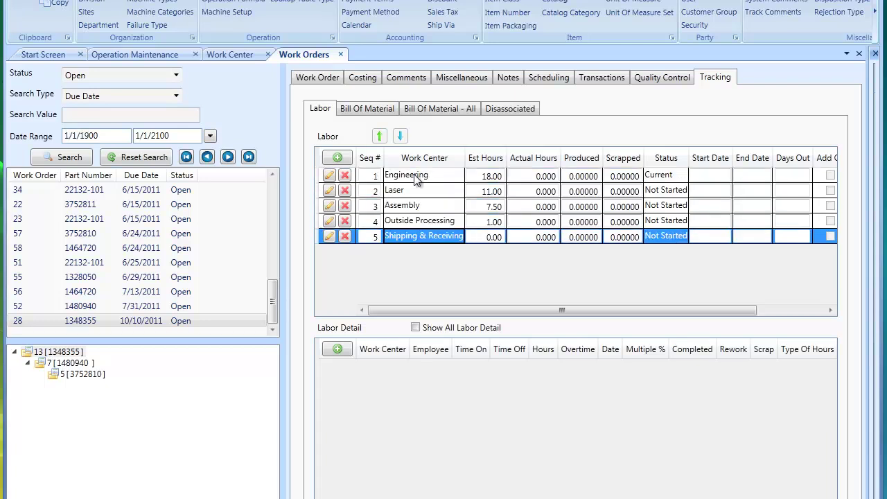
click(415, 176)
key(Tab)
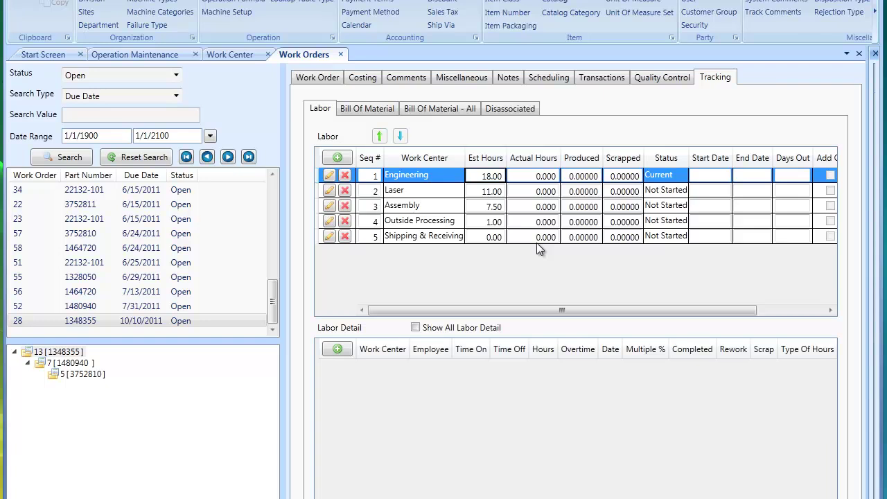
Show work order 7 (1480940) and inspect the Laser entry's employee and 5.283 actual hours.
click(68, 363)
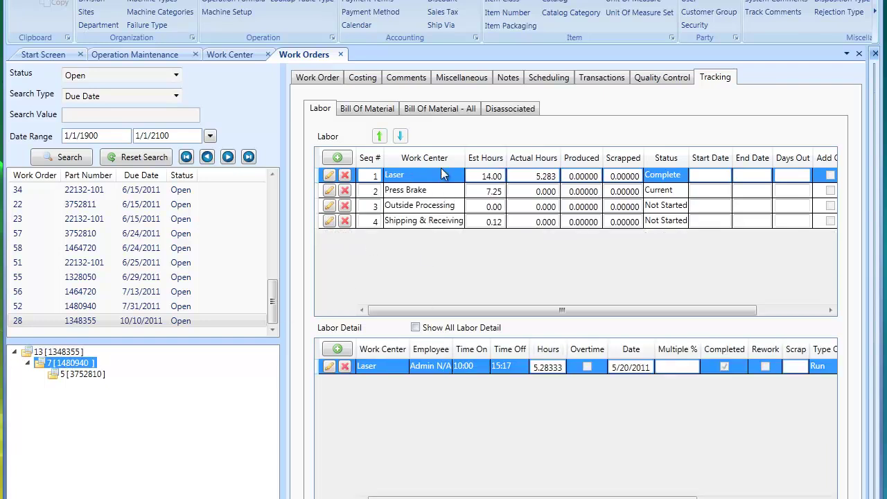
click(377, 370)
click(437, 368)
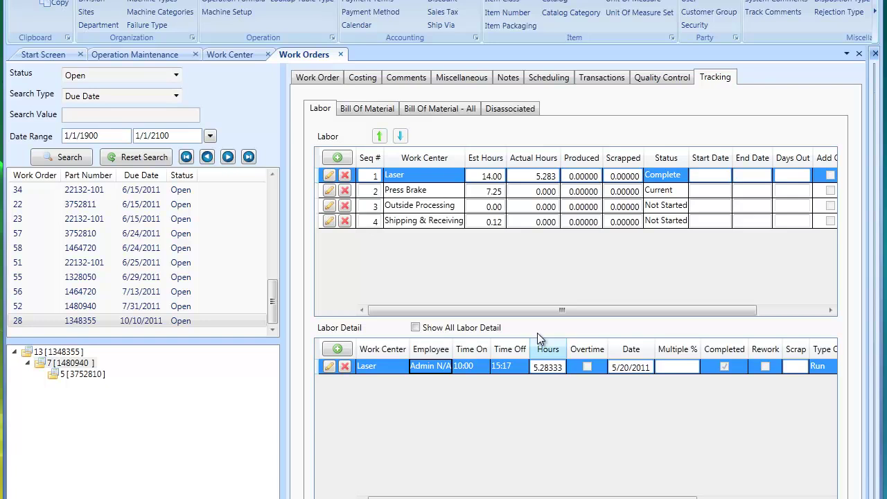
click(551, 176)
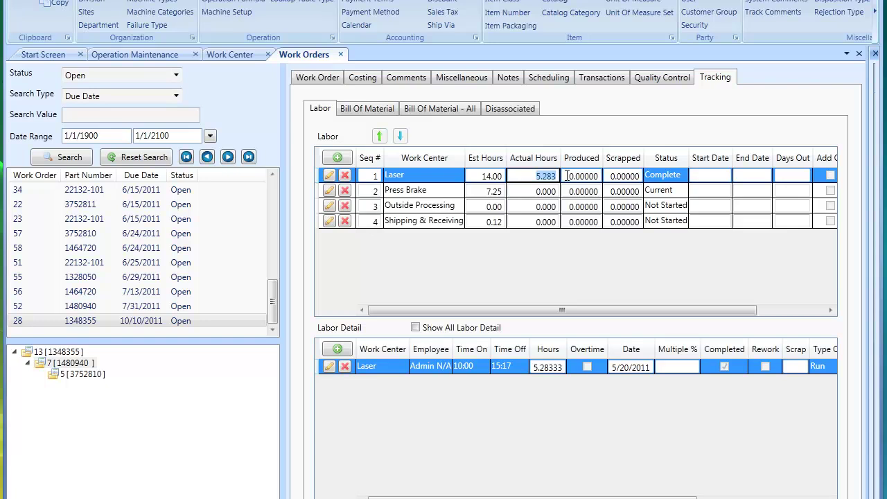
On the Press Brake work center, review code 700, its name, and setup, hourly and overhead rates.
click(232, 54)
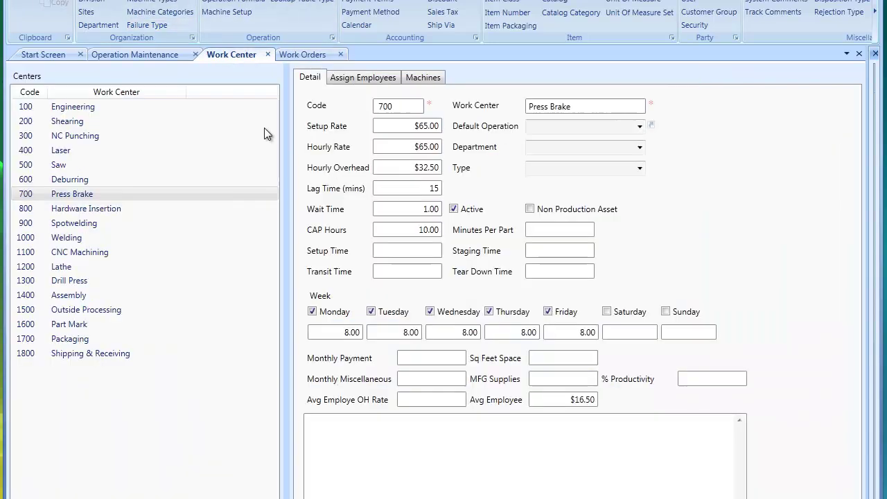
drag(404, 106, 354, 105)
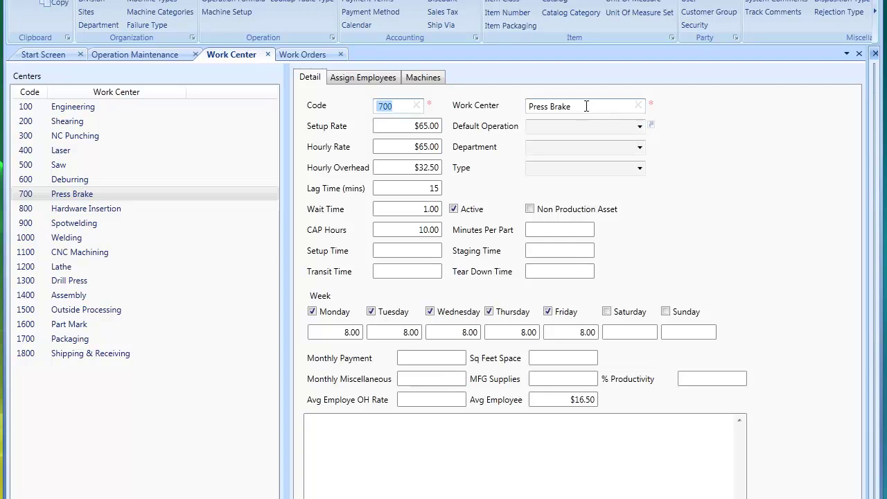
drag(586, 107, 483, 110)
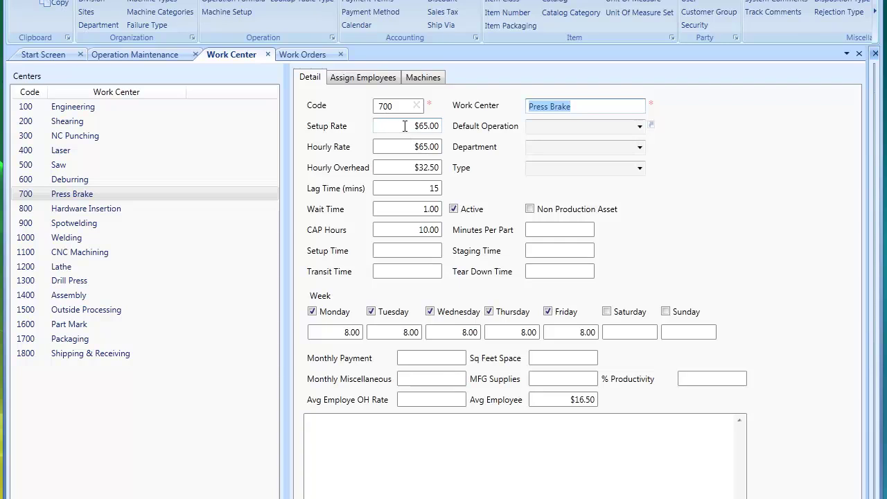
click(426, 126)
click(433, 148)
click(434, 168)
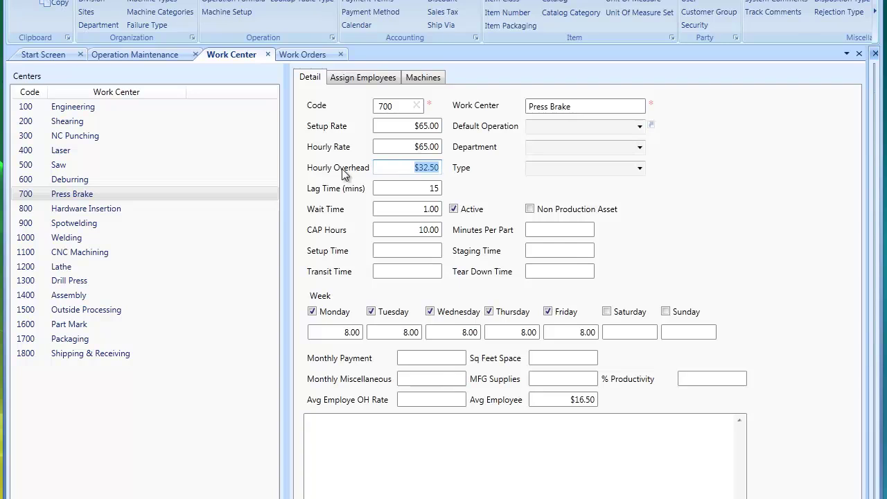
drag(414, 168, 425, 169)
Review Press Brake's lag, wait, 10.00 CAP hours, minutes per part, setup, transit, staging and tear down times.
click(391, 193)
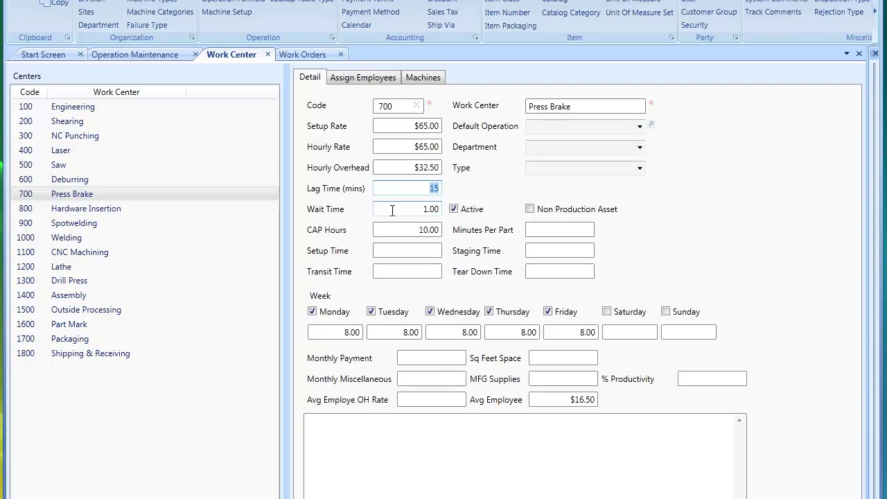
click(393, 210)
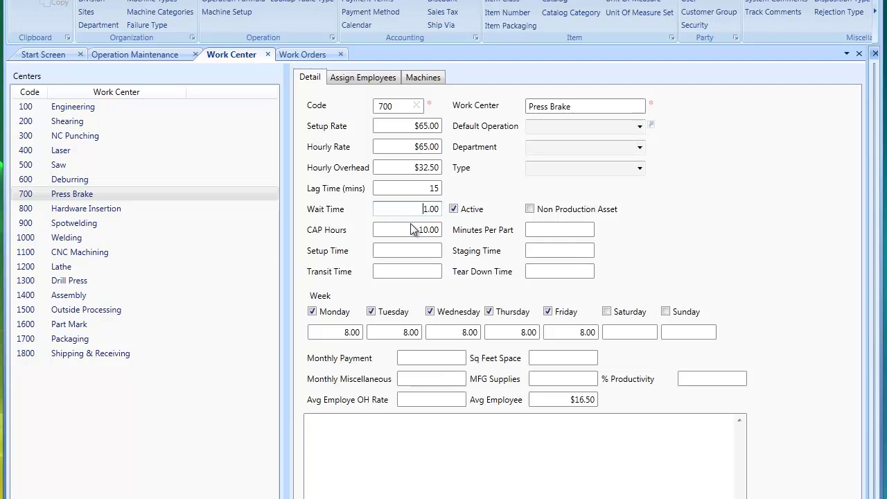
click(416, 230)
click(548, 224)
click(395, 248)
click(394, 271)
click(547, 249)
click(543, 272)
Enter a Setup Time of 15 and a Tear Down Time of 5 for Press Brake, then save.
click(404, 249)
text(15)
key(Tab)
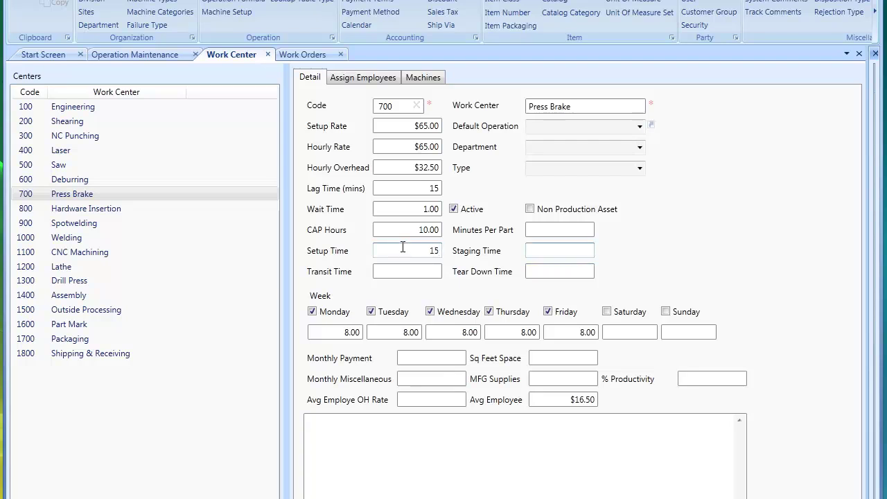
click(563, 274)
text(5)
key(ctrl+s)
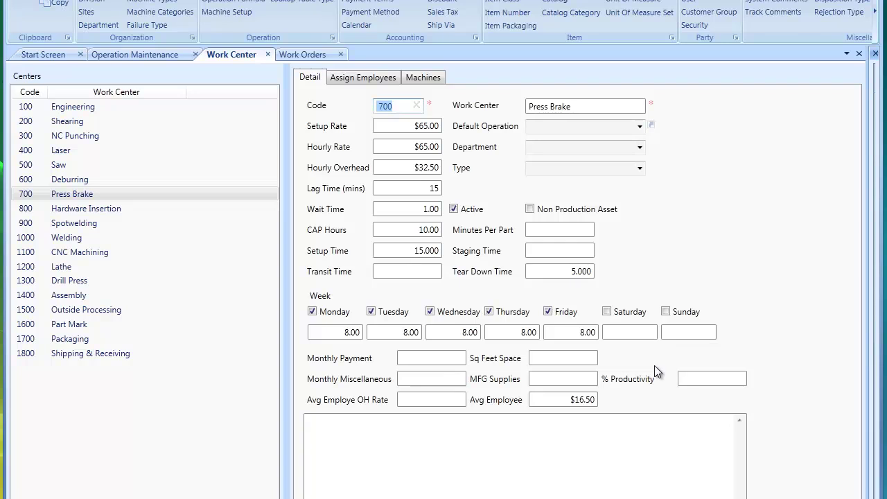
Review Press Brake's Monthly Miscellaneous, Sq Feet Space and MFG Supplies, then list its machines 5130, 85HDS and 89FBD.
click(430, 379)
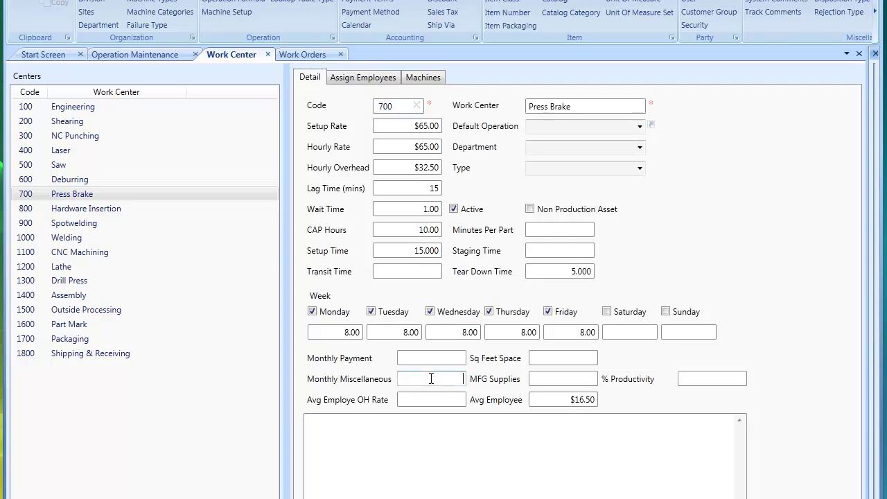
click(573, 358)
click(572, 378)
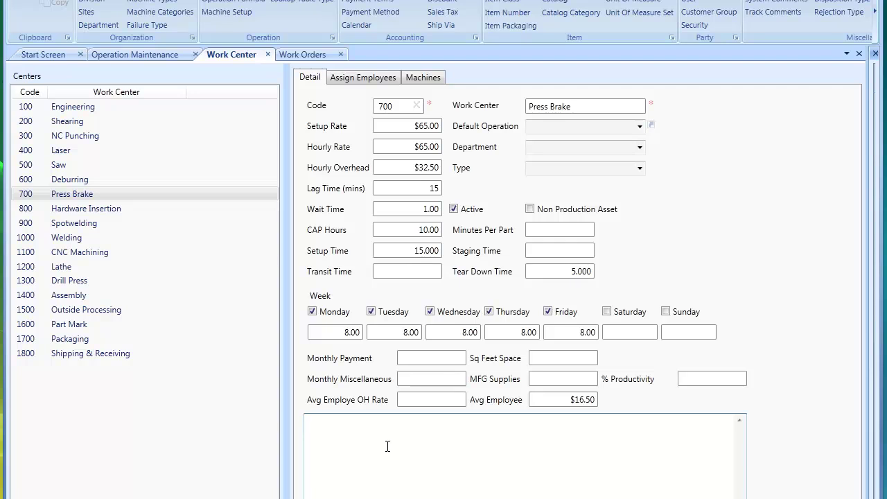
click(73, 196)
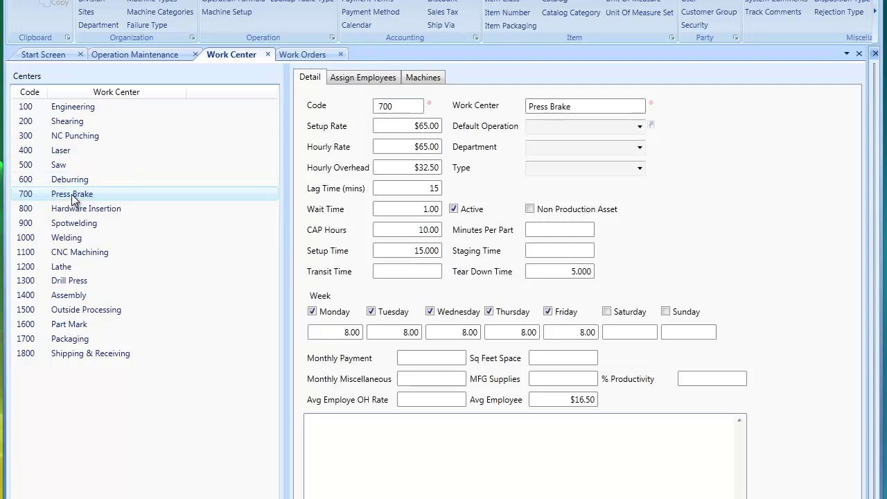
click(423, 77)
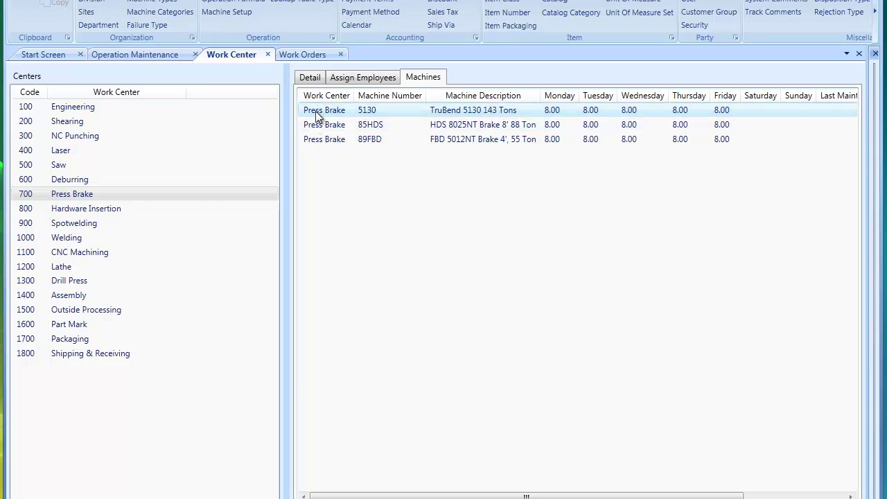
Open machine 5130 and review its number, description and model number.
double_click(515, 295)
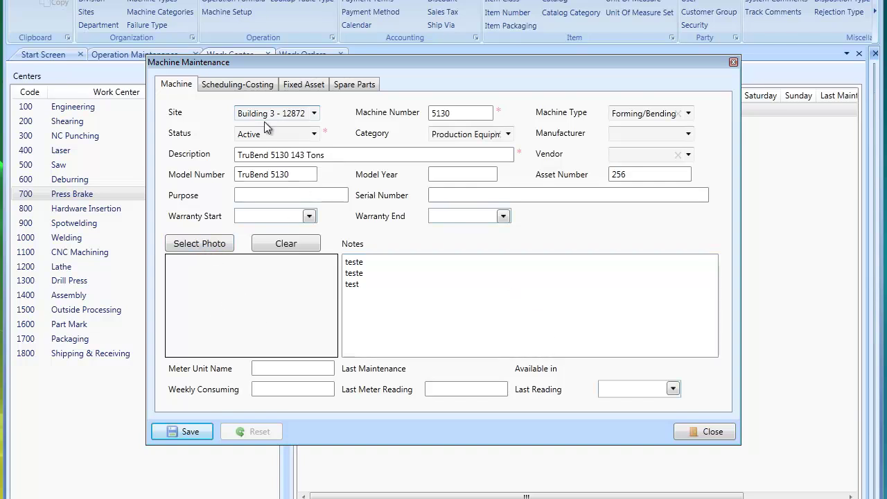
double_click(434, 114)
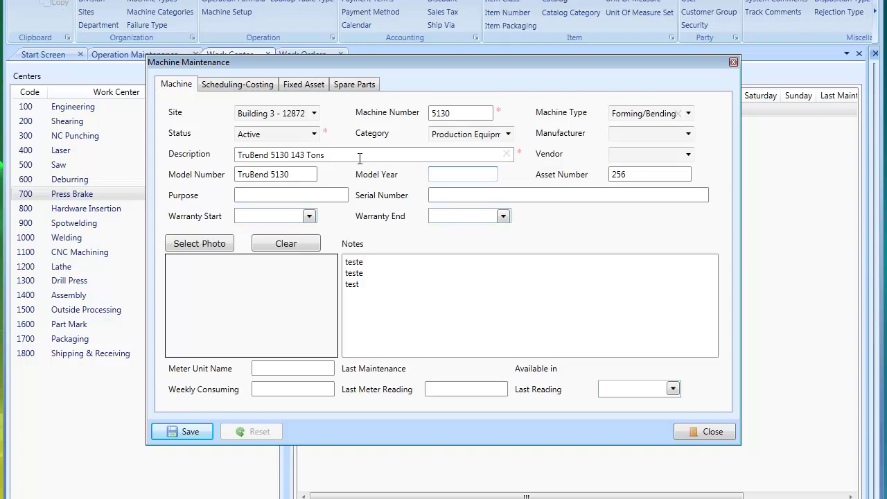
click(326, 154)
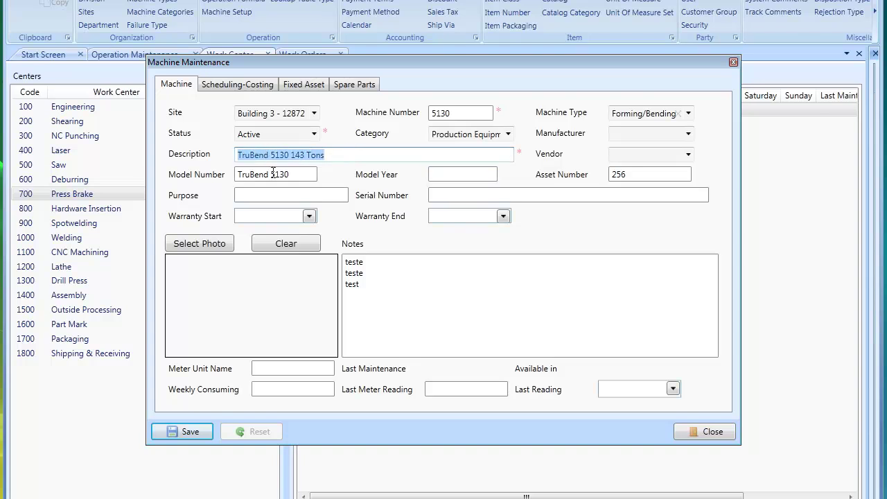
click(305, 174)
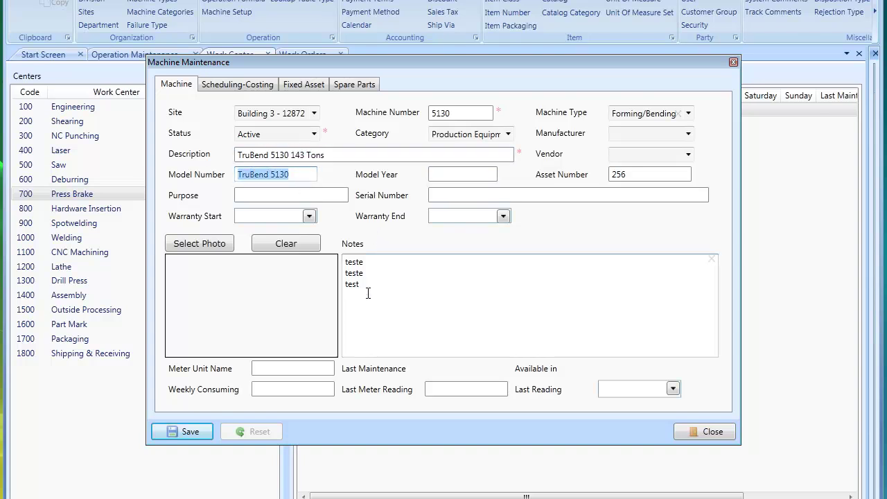
Replace machine 5130's test notes with 'Notes', save, and reopen its record.
drag(376, 297, 341, 256)
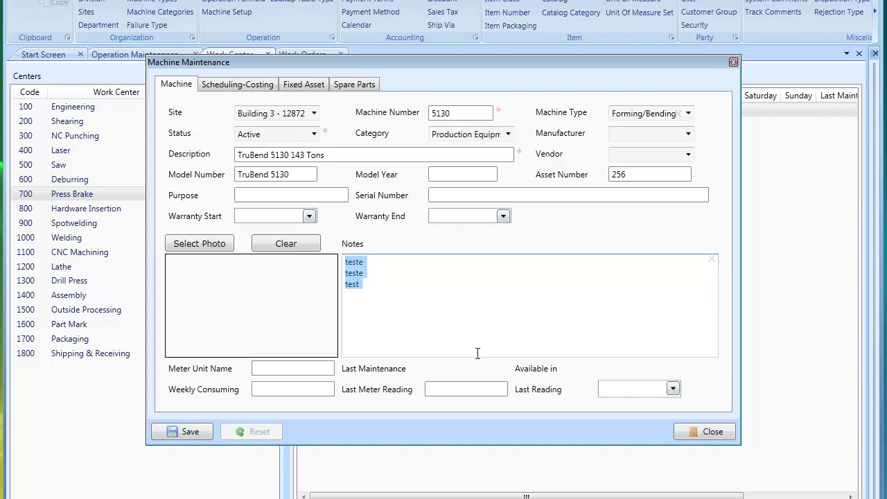
key(BackSpace)
text(Notes)
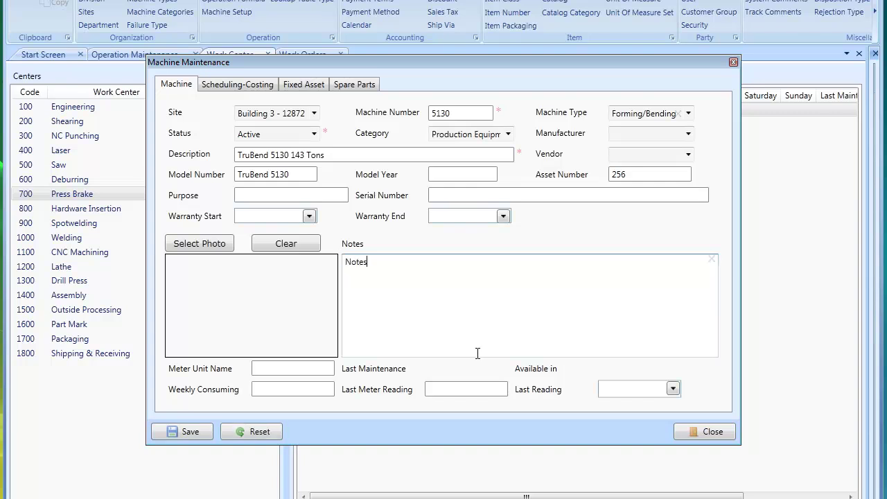
click(191, 431)
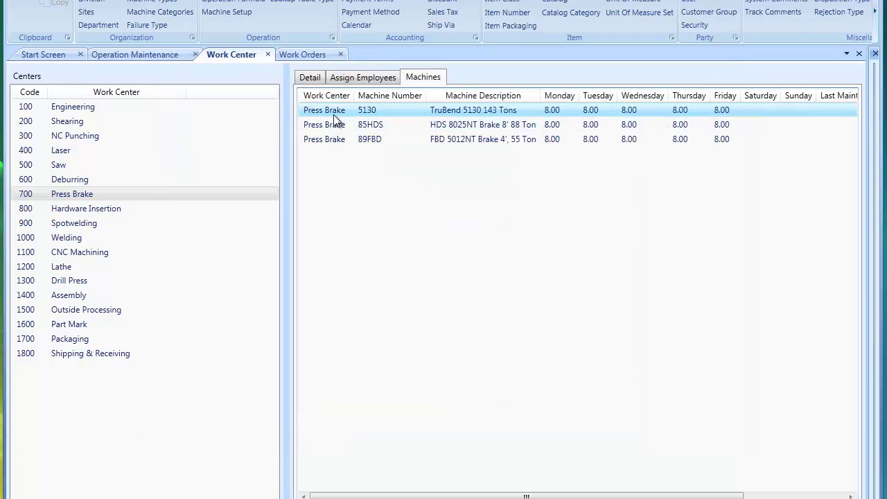
double_click(333, 111)
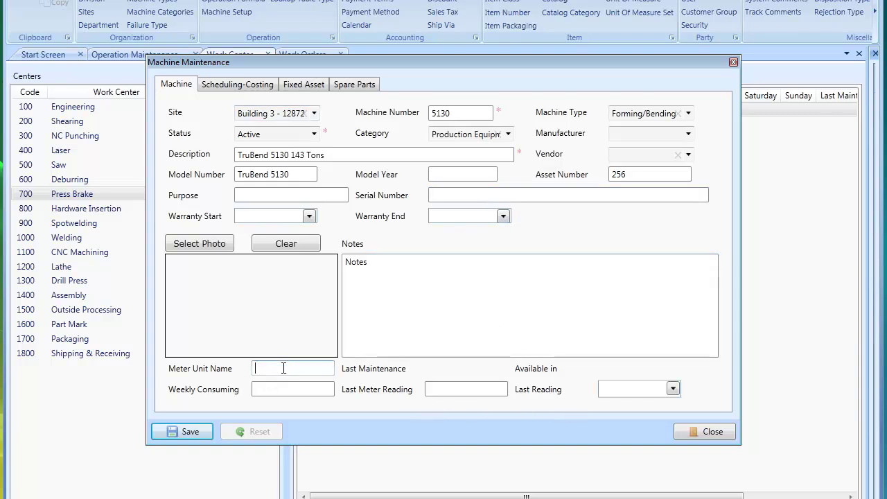
click(280, 389)
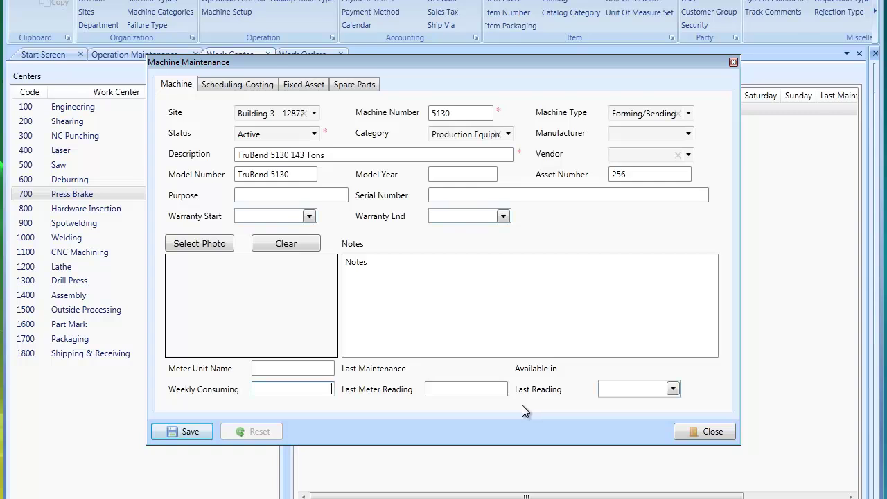
Review machine 5130's 15-minute lag, 10.00 CAP hours, 32.500 hourly overhead and weekday hours.
click(250, 84)
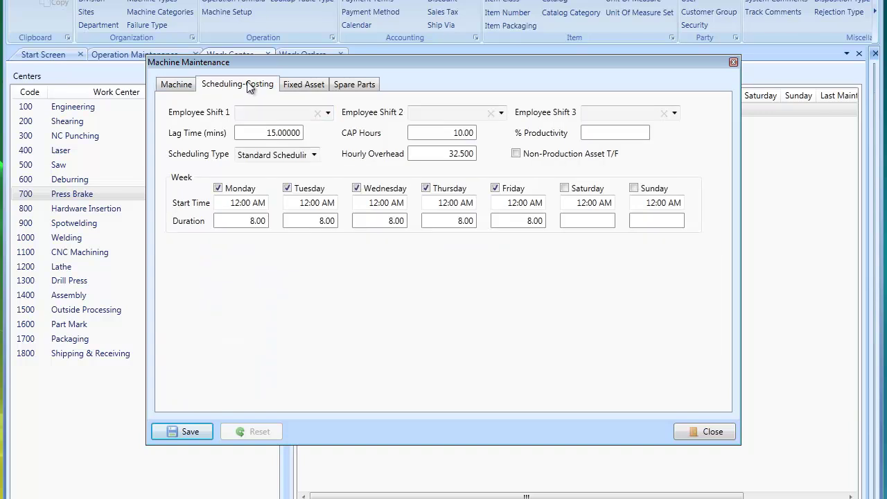
drag(268, 133, 308, 133)
click(453, 134)
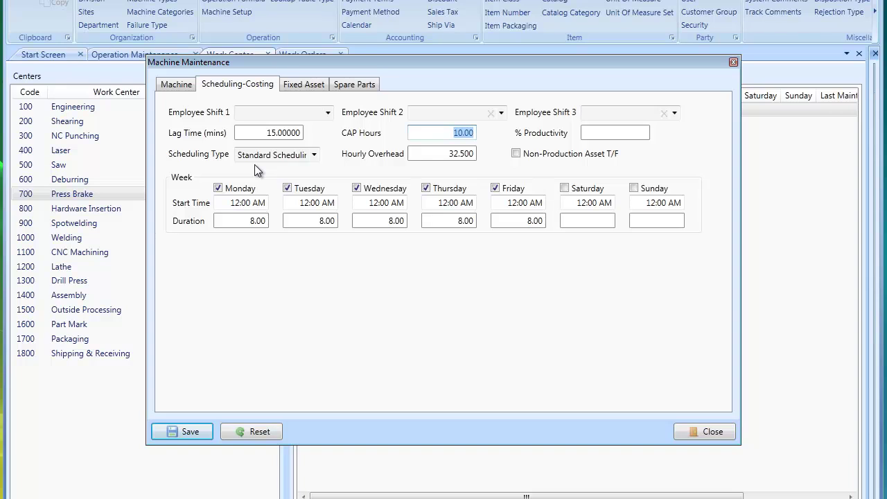
click(432, 153)
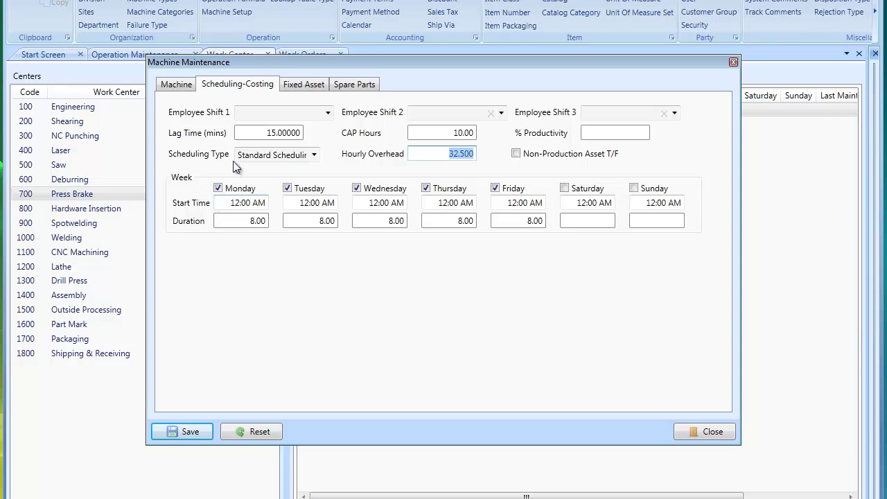
click(228, 203)
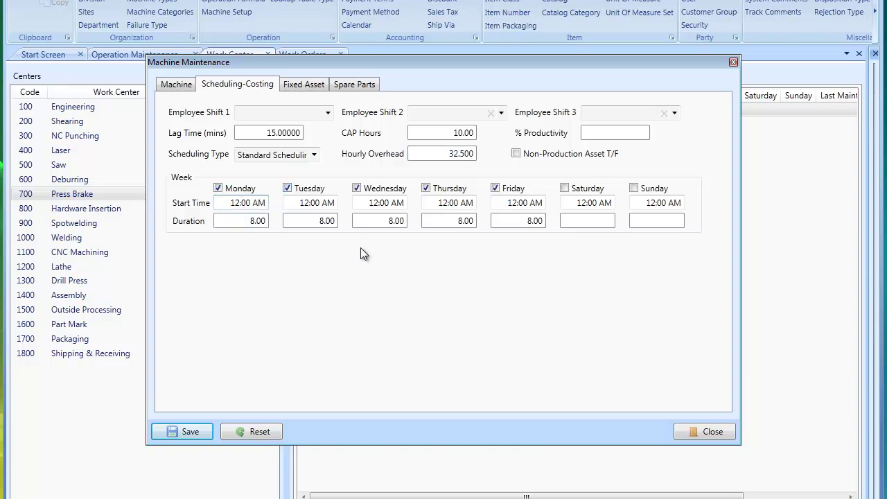
Check machine 5130's Fixed Asset and Spare Parts lists, then save and close the record.
click(305, 84)
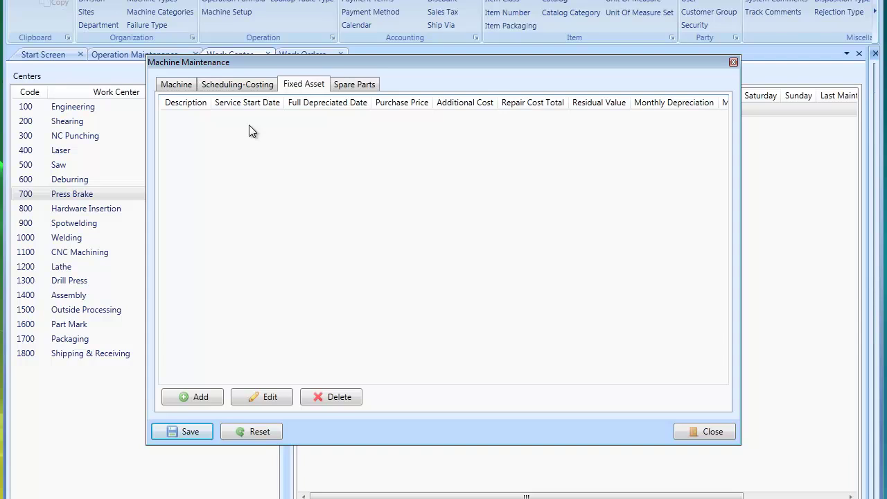
click(342, 86)
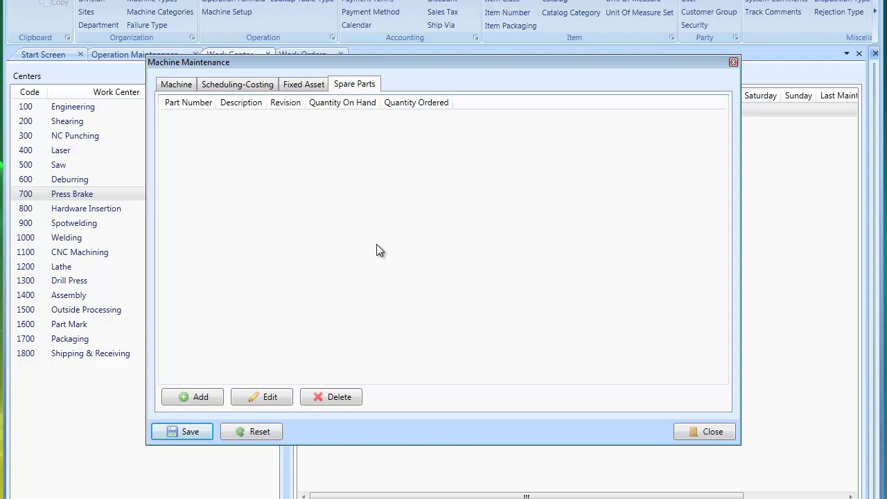
click(174, 434)
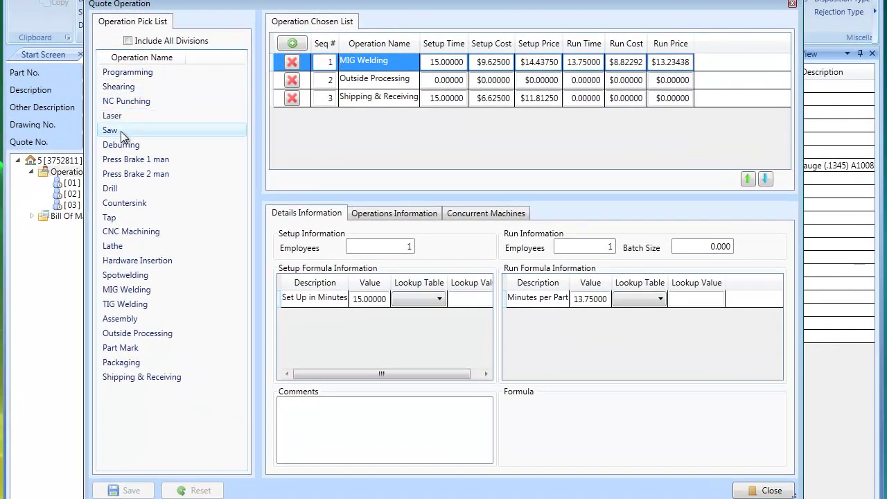
Inspect quote 5's MIG Welding setup time and its sell, profit and overhead rates, then close Quote Operation.
click(132, 74)
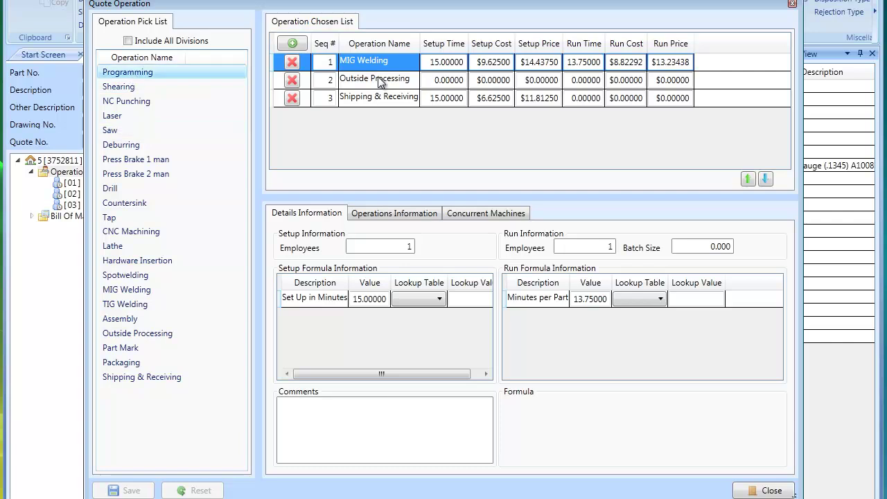
click(426, 62)
click(426, 63)
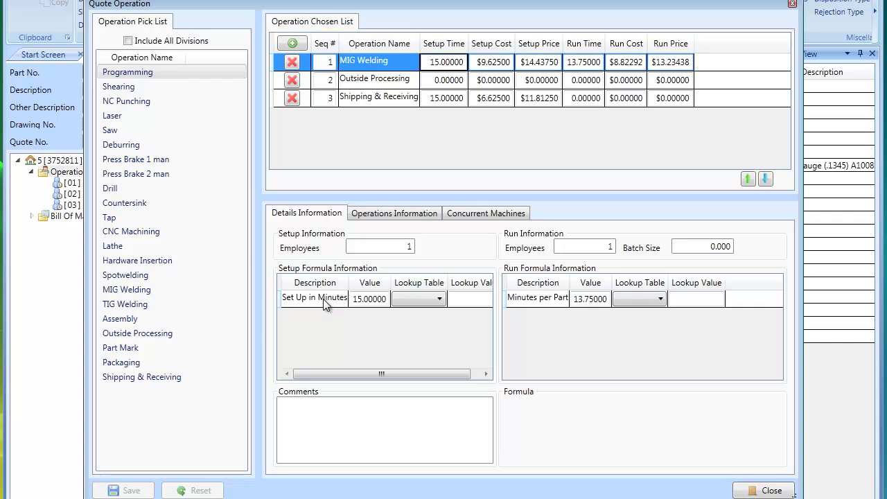
click(392, 214)
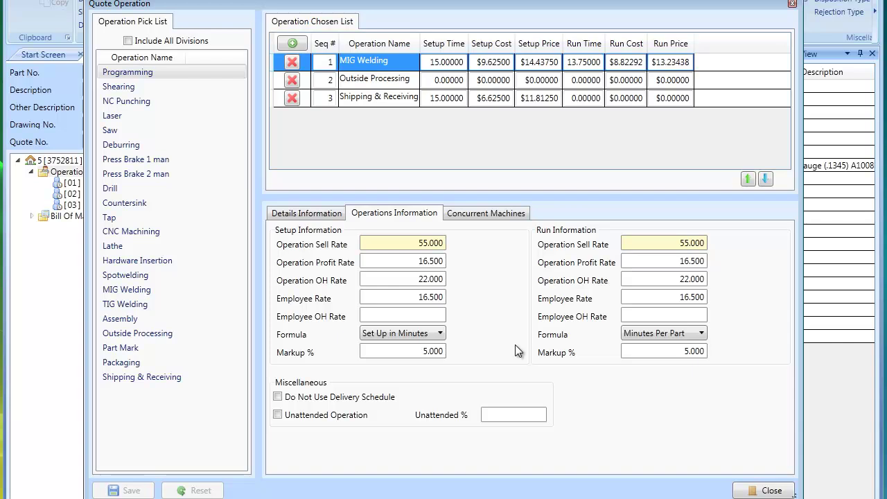
click(758, 493)
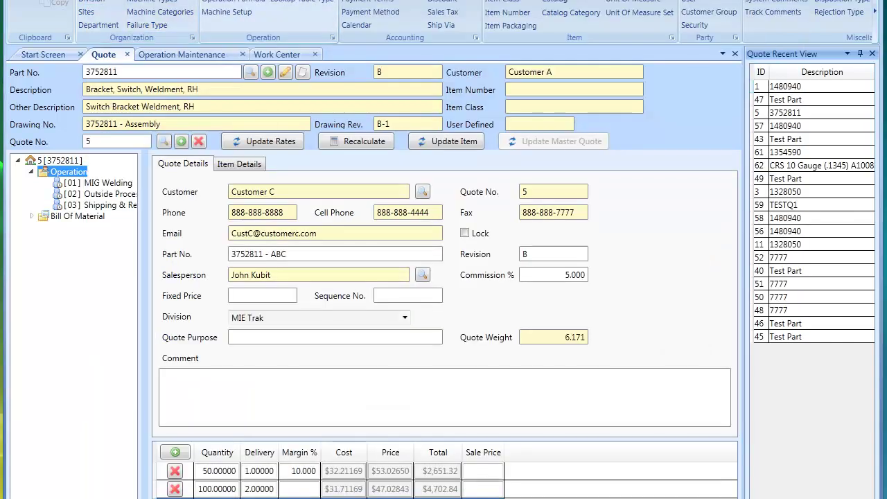
In Operation Maintenance, step from Laser through Drill and Countersink to load 1000 Tap.
click(191, 55)
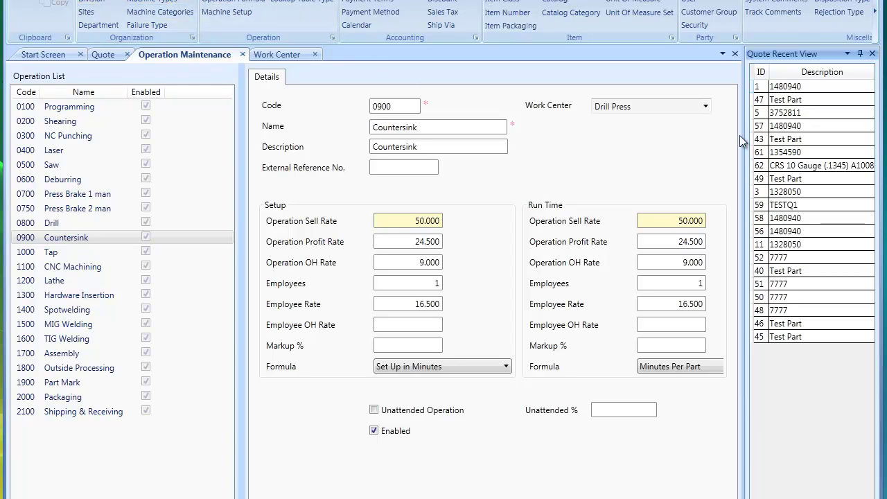
click(42, 153)
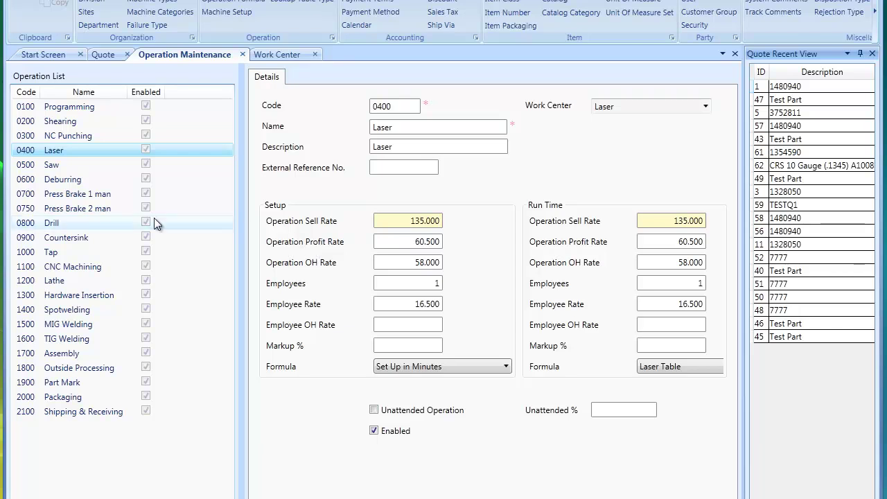
click(51, 224)
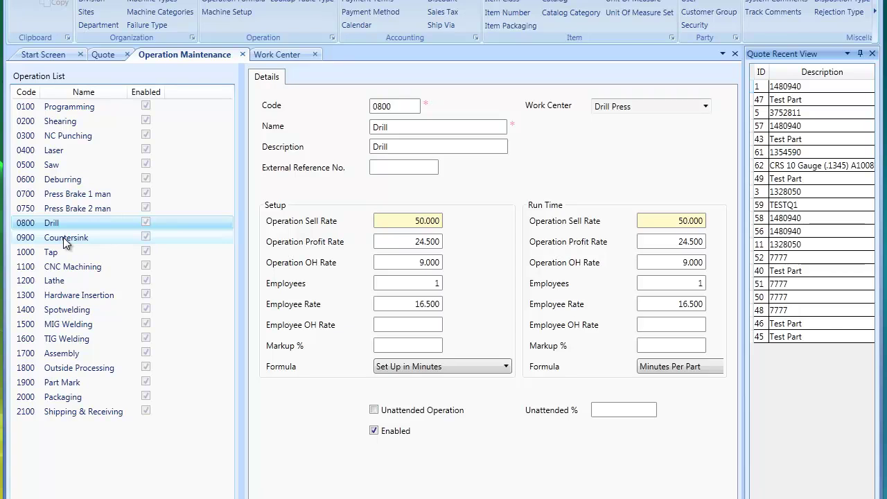
click(63, 237)
click(50, 253)
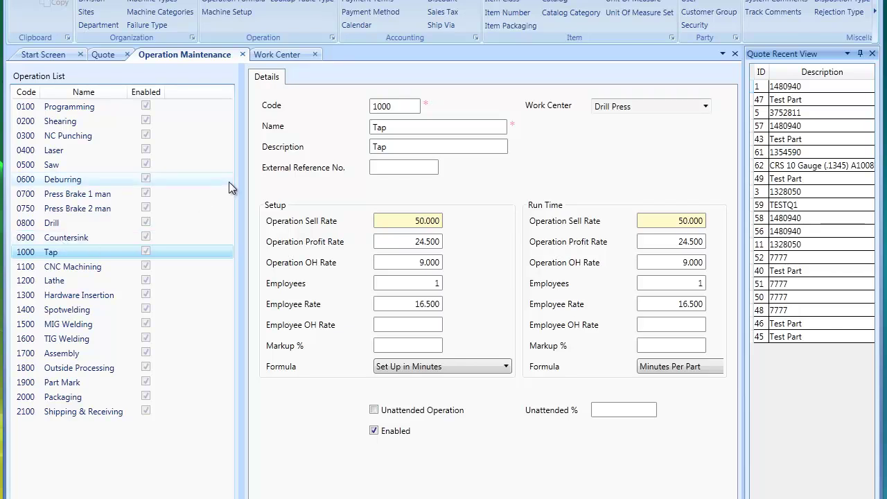
Narrow the Quote Recent View panel twice, then select the Tap operation's code 1000 and name.
drag(744, 110, 778, 111)
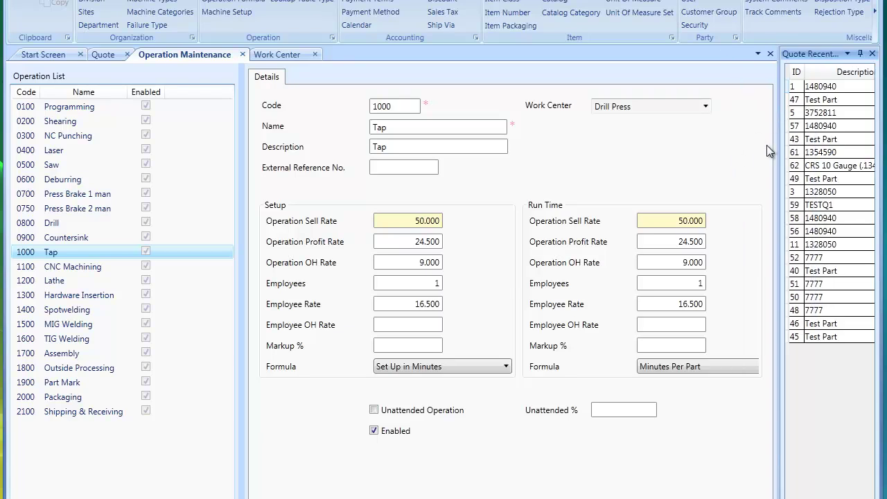
drag(783, 145, 796, 144)
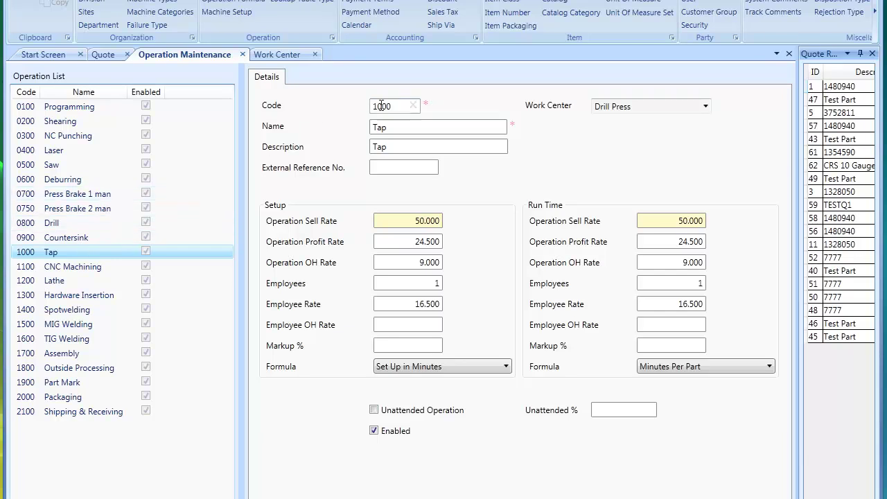
drag(394, 105, 351, 106)
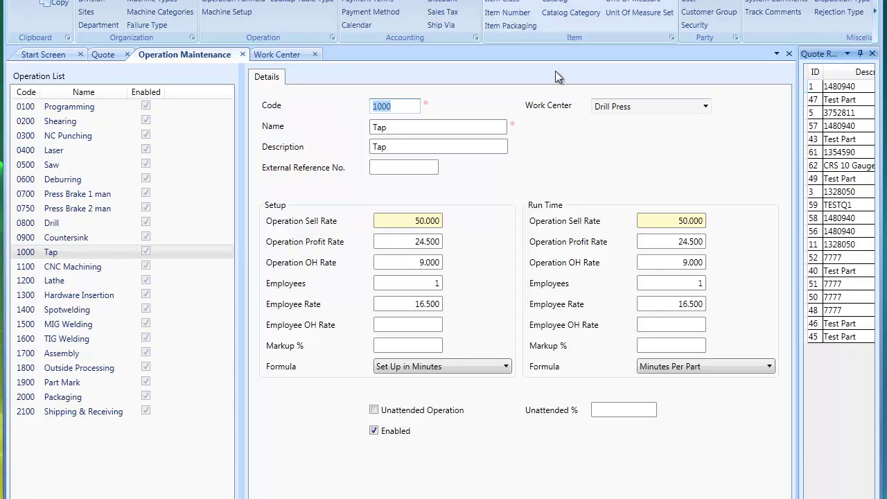
click(394, 126)
double_click(394, 126)
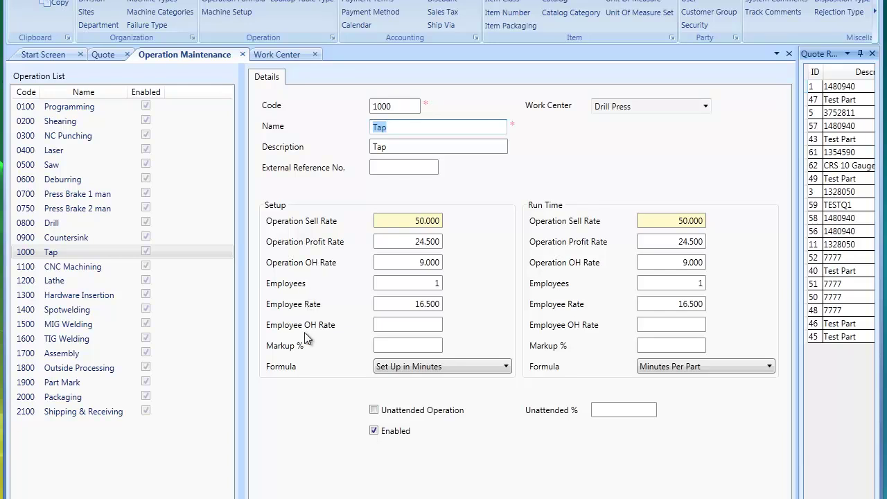
Enter 10 as the Tap operation's setup Employee OH Rate.
click(394, 325)
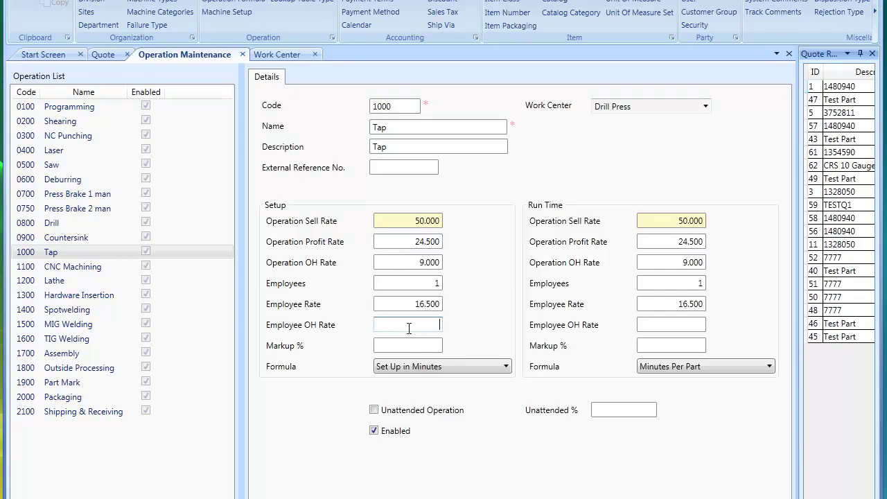
text(10)
key(Tab)
Review the setup Operation Sell Rate (60.000), Profit Rate, Markup % and Employees count.
drag(414, 222, 441, 222)
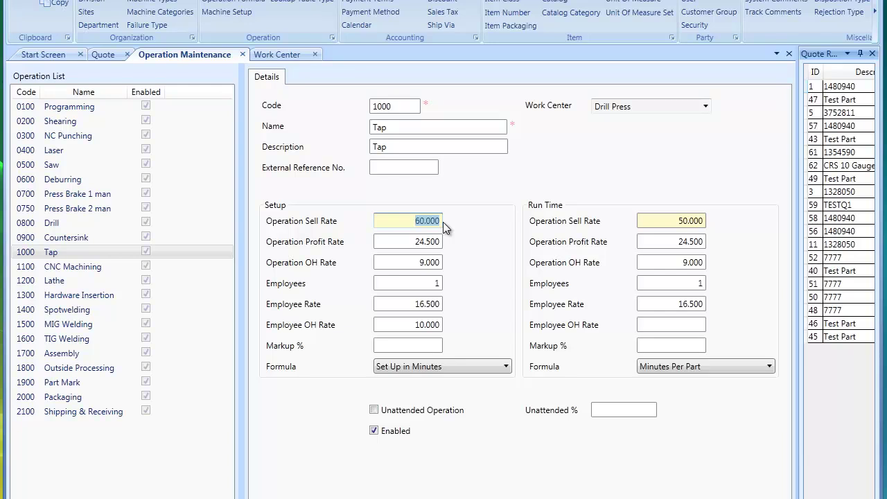
drag(407, 242, 456, 242)
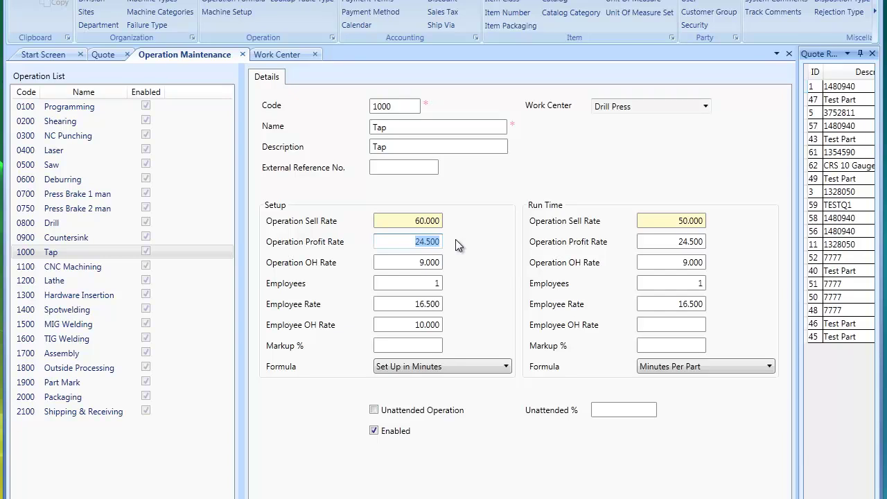
click(390, 341)
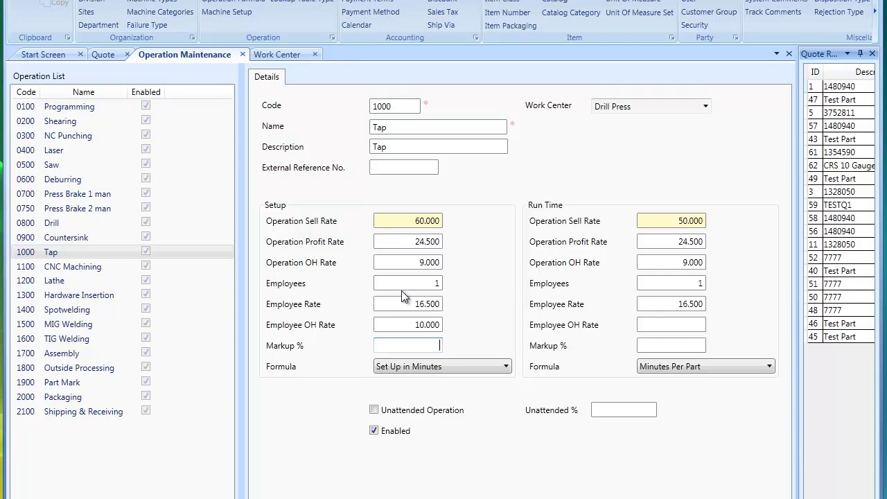
drag(402, 284, 456, 284)
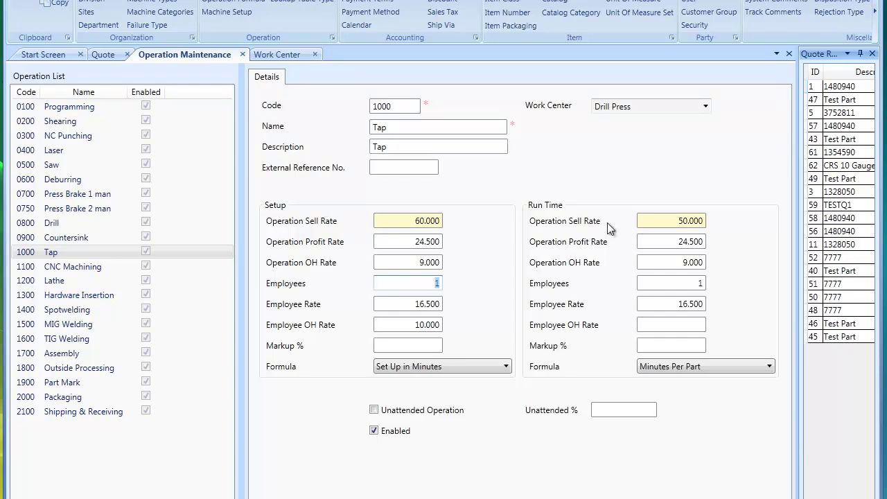
click(655, 242)
click(413, 304)
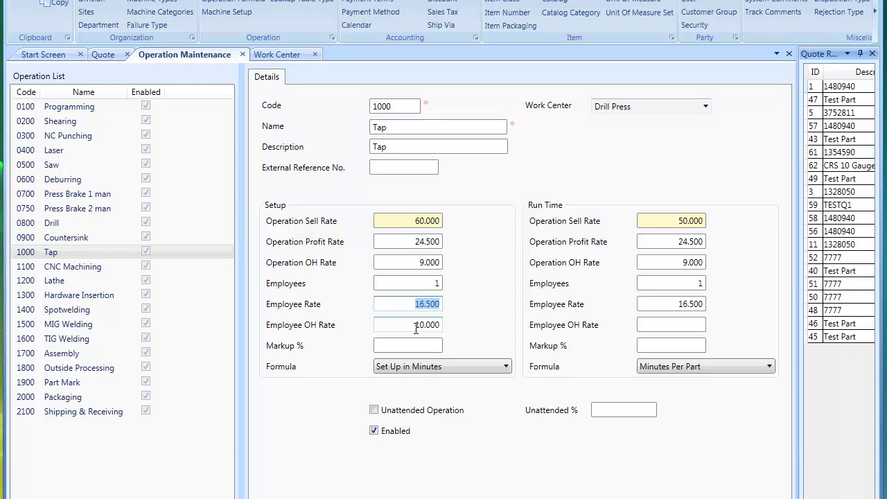
drag(639, 304, 712, 302)
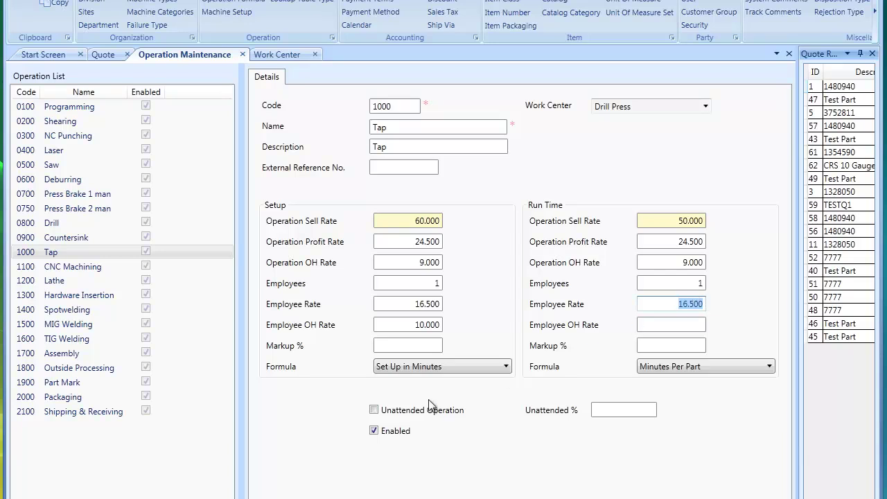
Try Tap as unattended at 10%, uncheck it, then discard all unsaved changes with Esc.
click(375, 409)
click(615, 412)
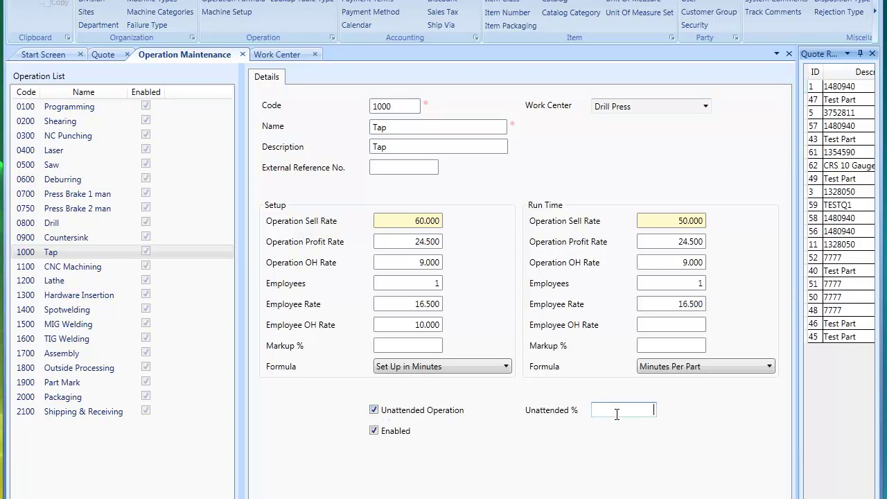
text(10)
key(Tab)
click(438, 412)
key(Escape)
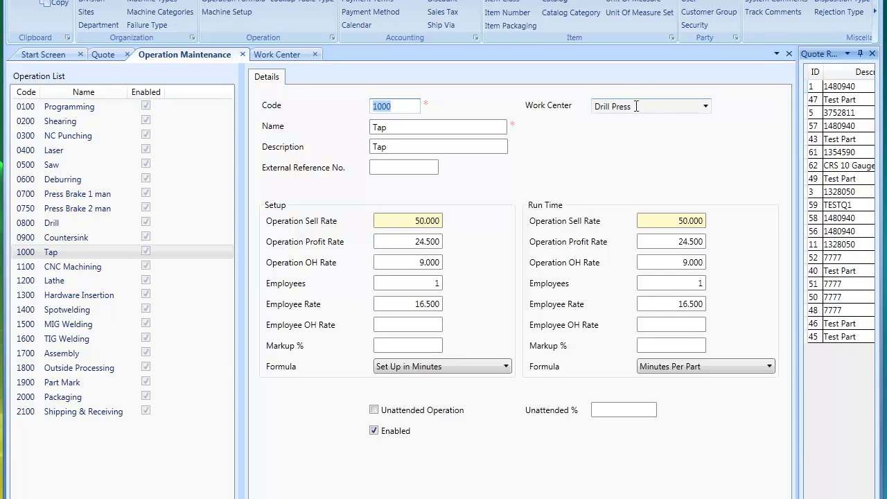
Check Tap's Work Center, then open the Operation group of quote 5 in the Quote tab.
click(707, 106)
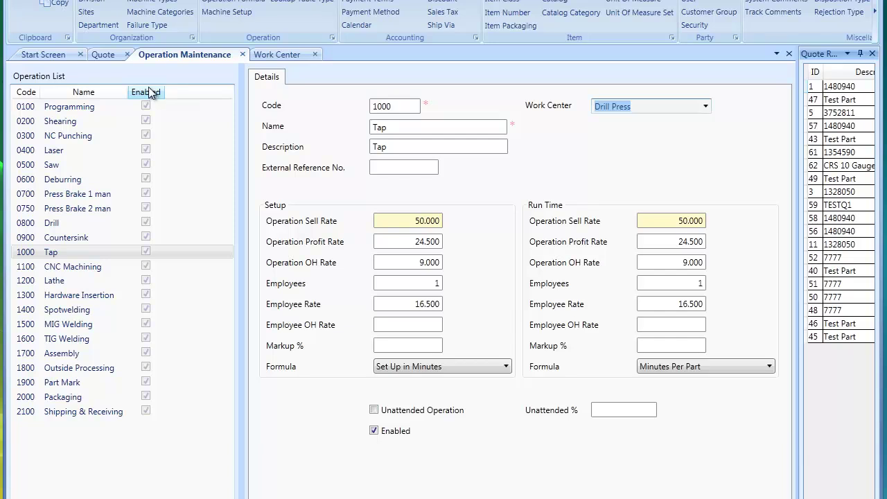
click(108, 57)
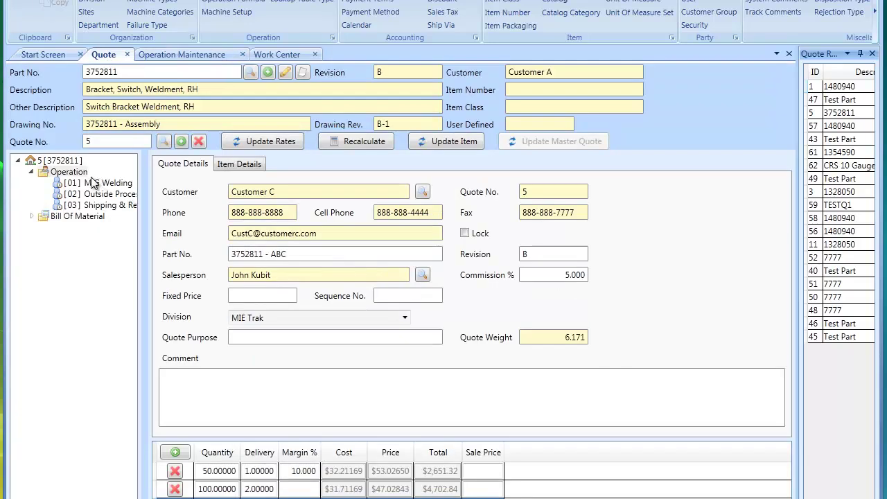
click(70, 172)
double_click(70, 172)
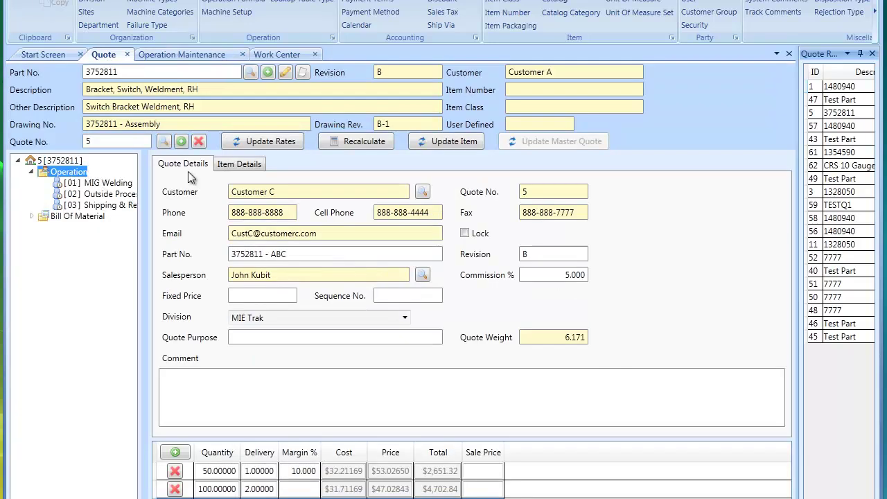